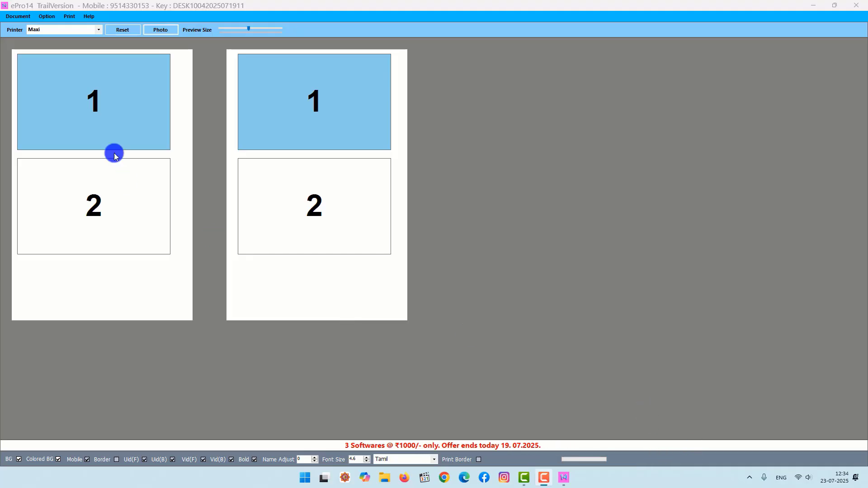
Switch the card layout to the CR80 printer profile
click(93, 29)
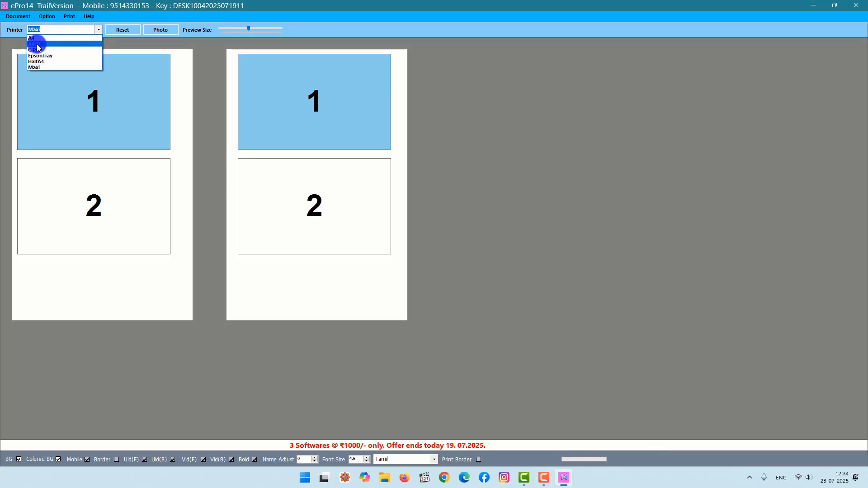
click(37, 50)
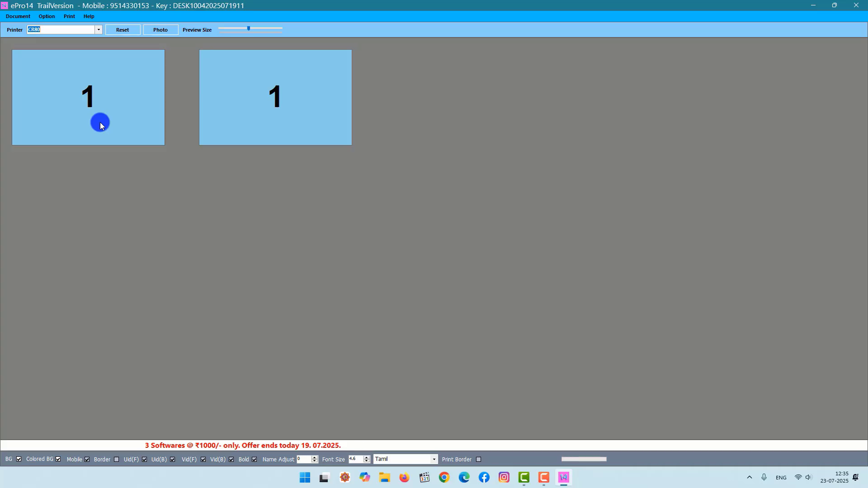
In the printer setup, load the CR80 profile with Microsoft Print to PDF as its printer and save the printer settings
click(47, 16)
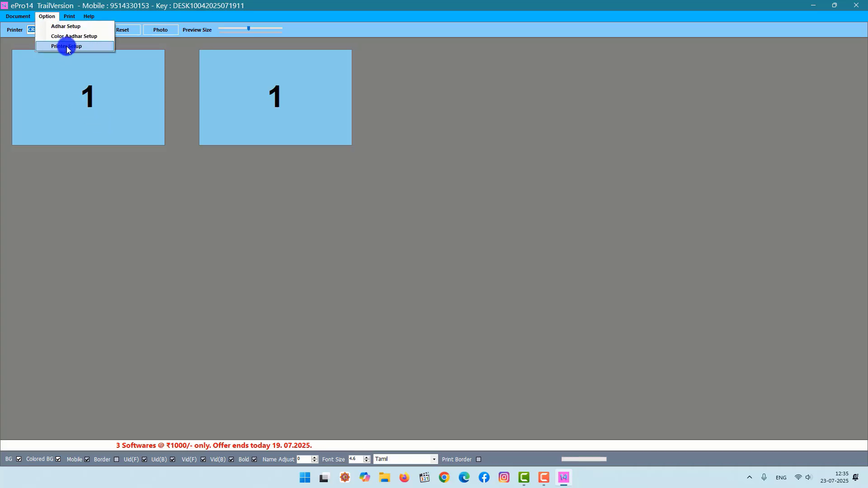
click(66, 46)
click(396, 192)
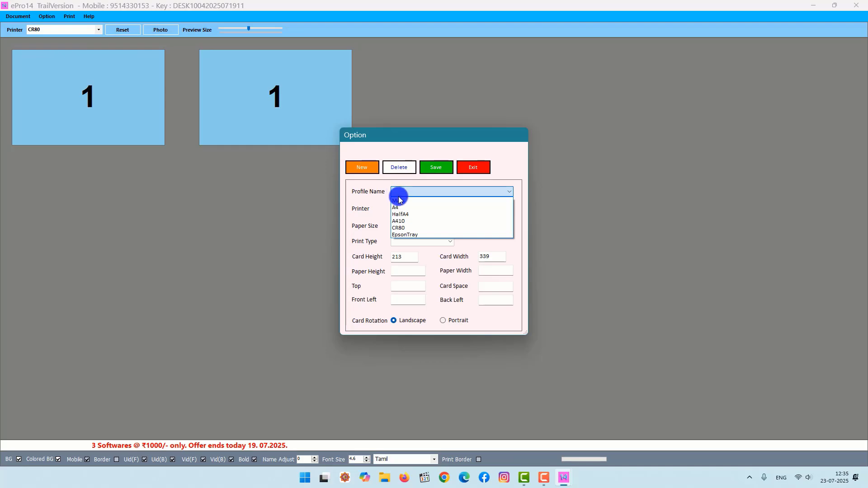
click(399, 221)
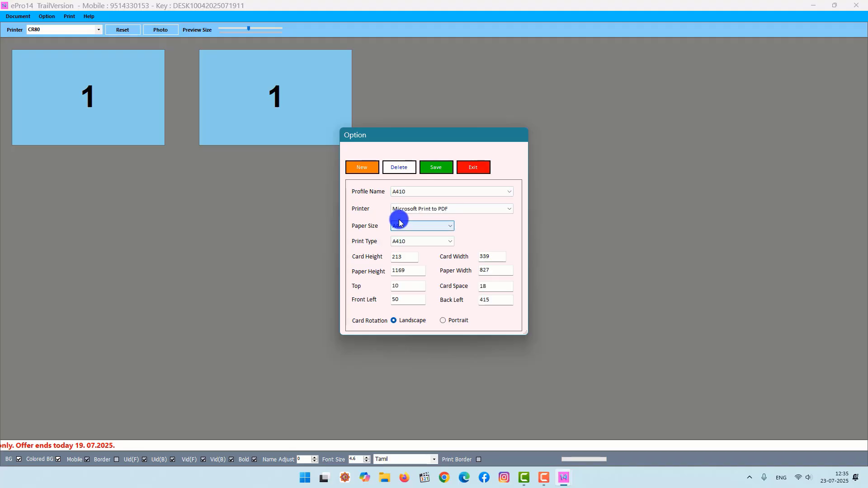
click(416, 188)
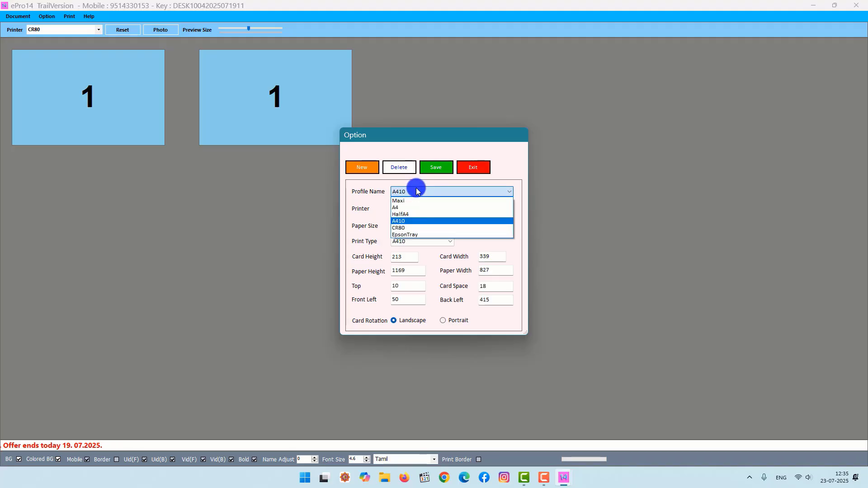
click(404, 228)
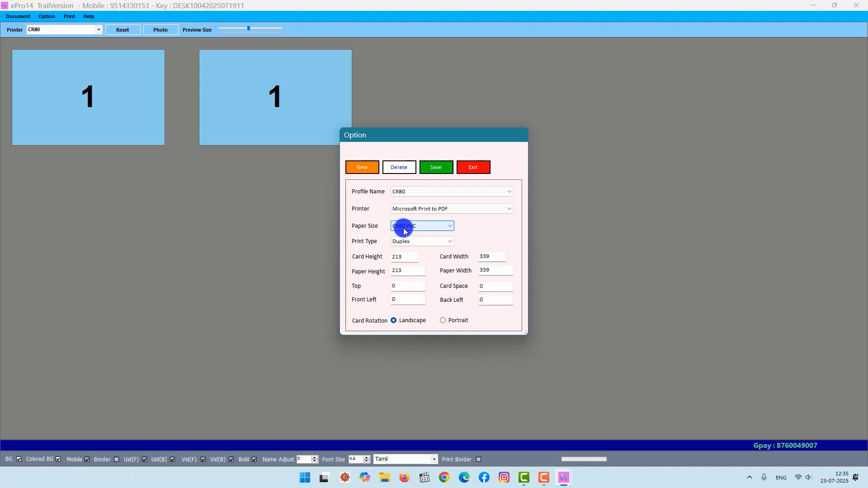
click(425, 212)
click(413, 218)
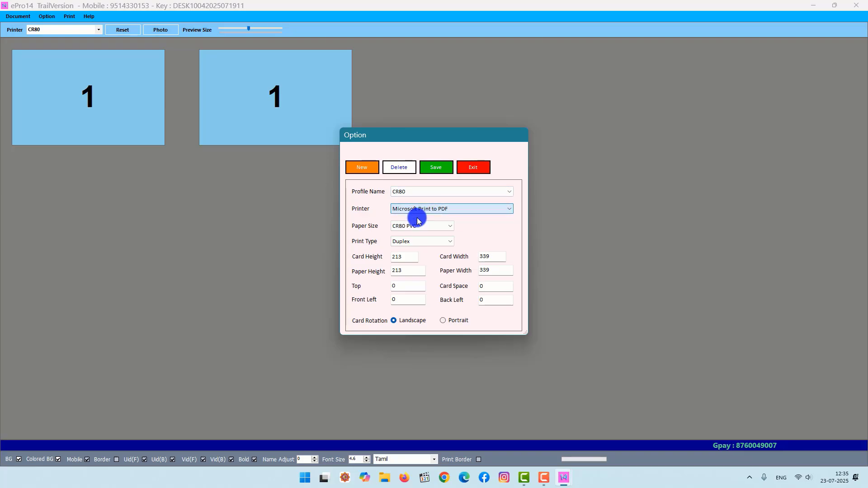
click(436, 175)
click(489, 275)
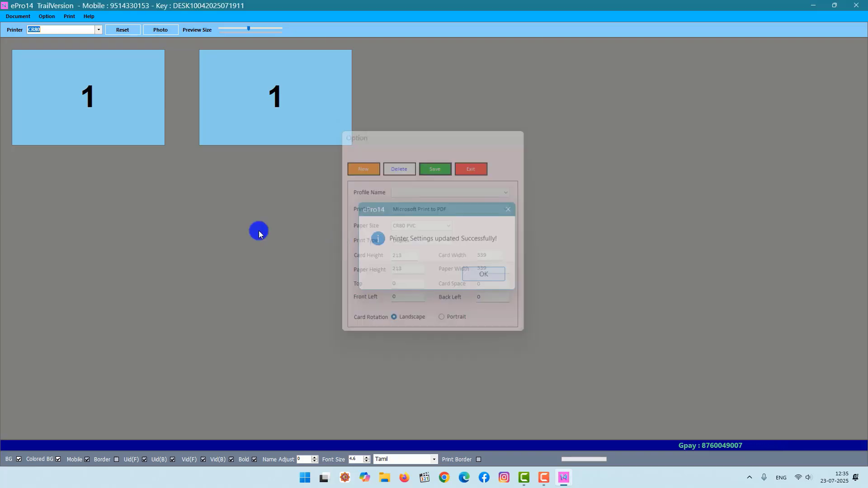
click(99, 30)
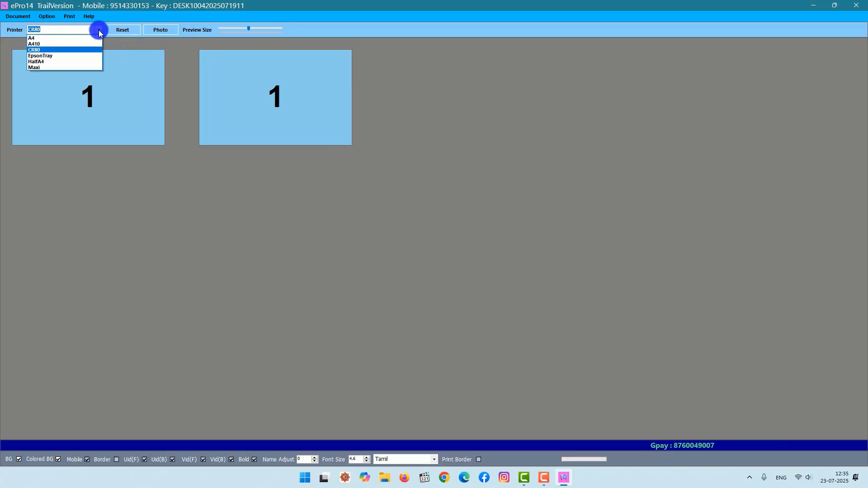
click(81, 94)
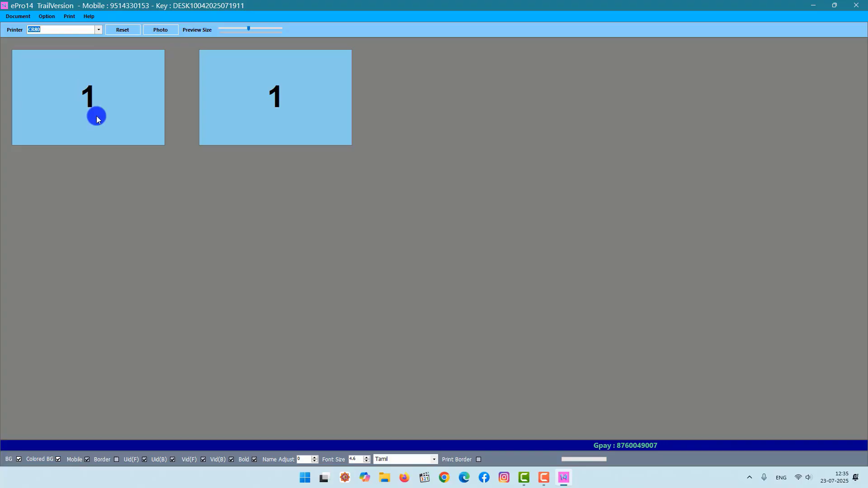
click(70, 16)
click(87, 28)
click(69, 17)
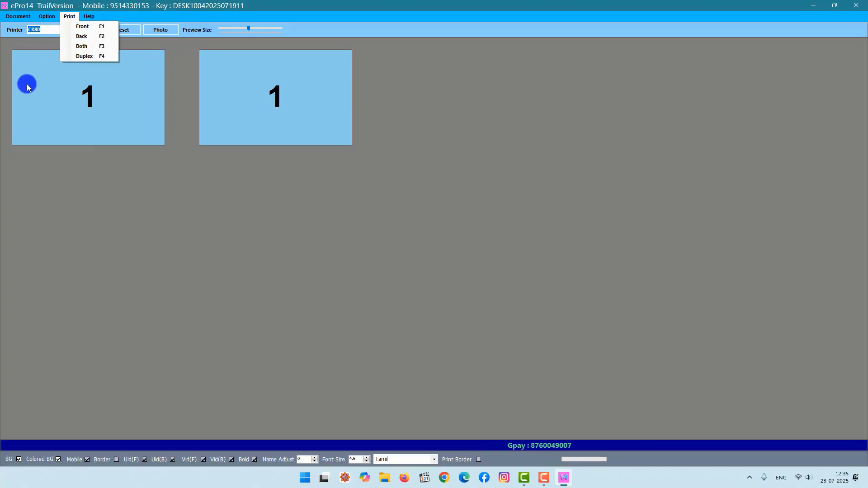
click(31, 68)
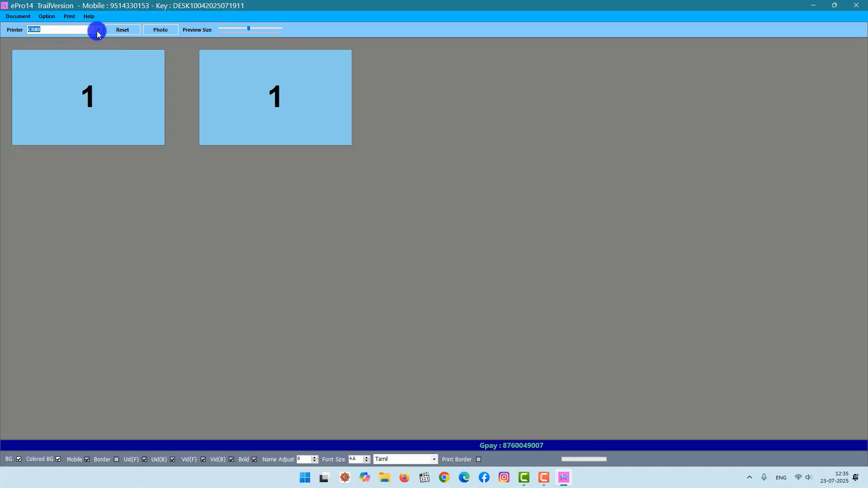
click(98, 29)
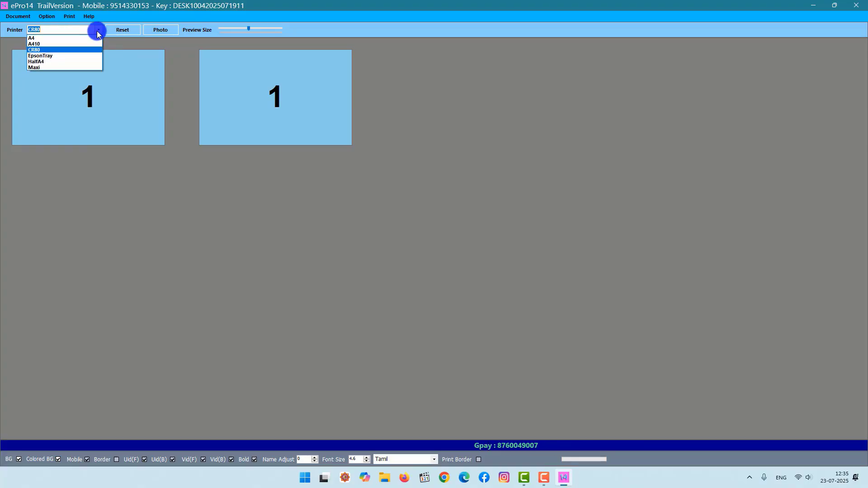
click(35, 52)
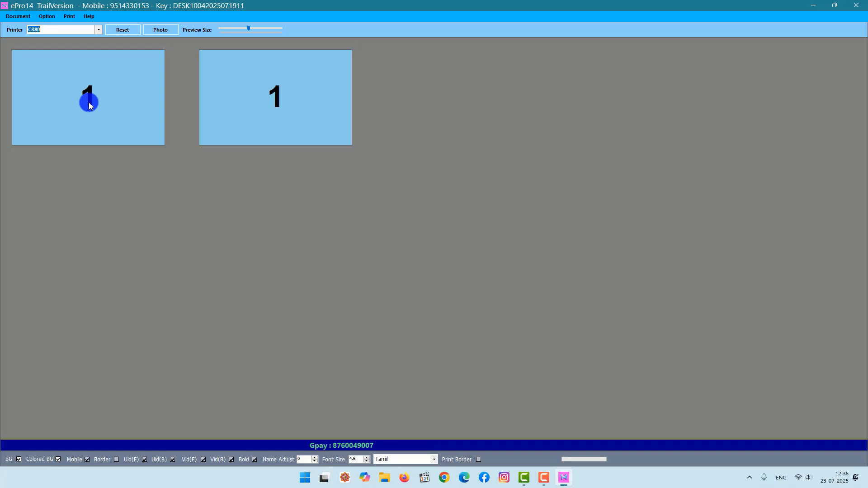
Switch the card layout to the Maxi printer profile
click(35, 29)
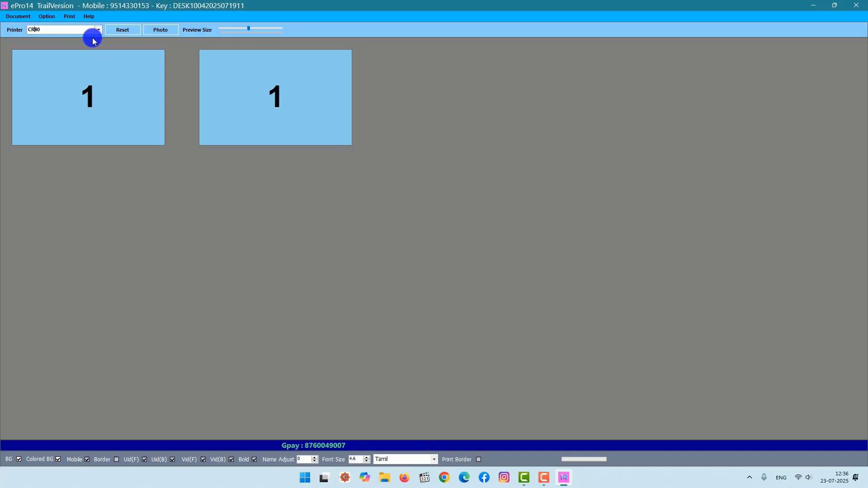
click(99, 29)
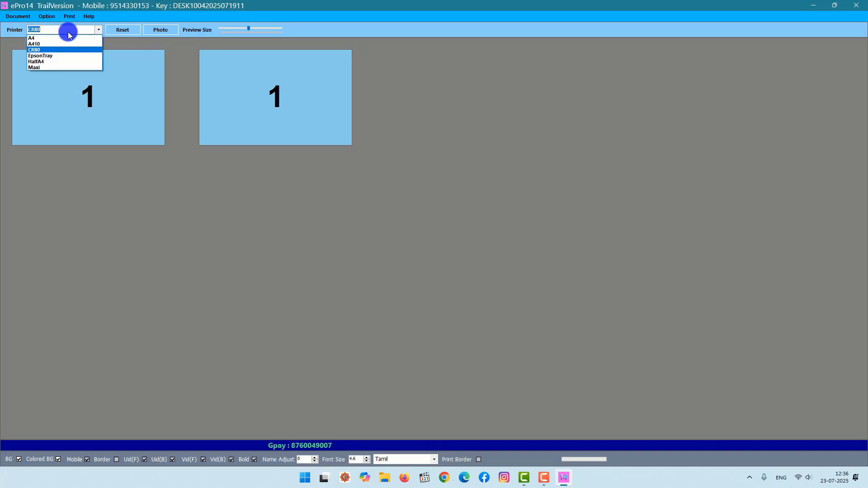
click(36, 68)
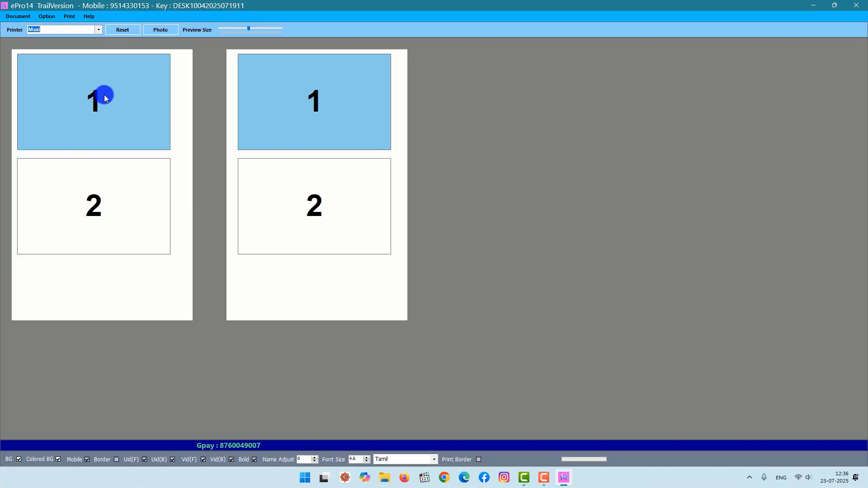
click(18, 16)
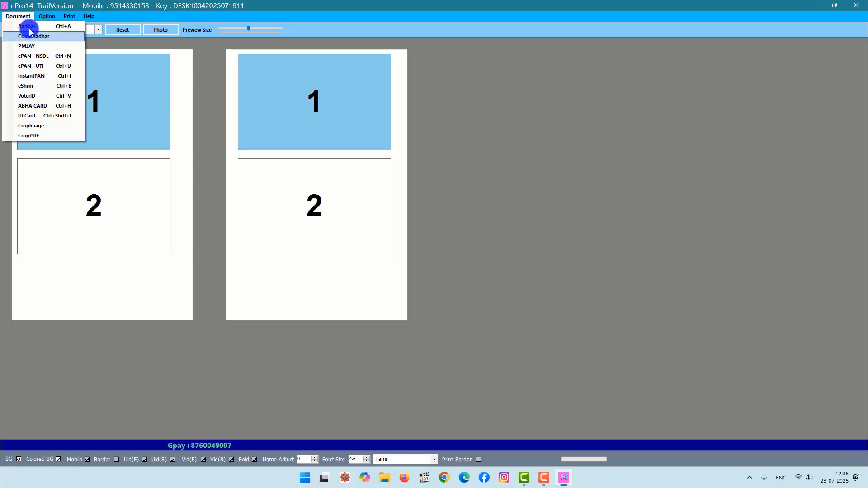
click(135, 81)
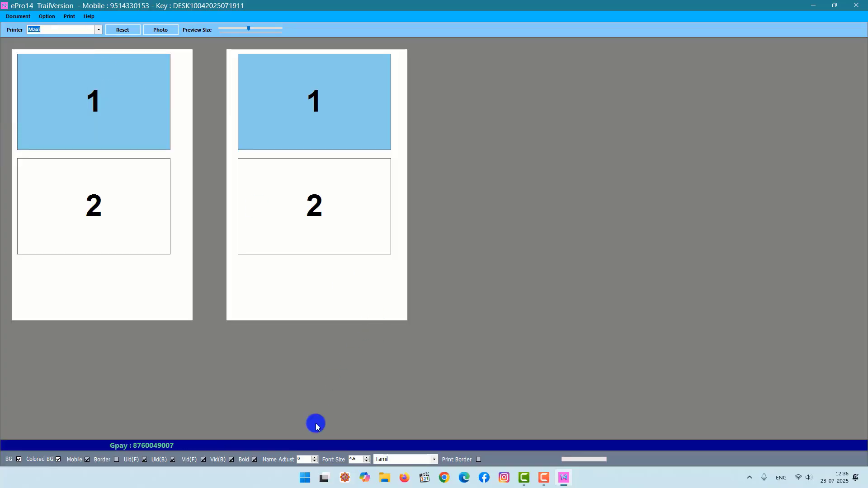
Go from the Windows Control Panel to the devices and printers settings and open the CutePDF Writer printer's page
click(305, 480)
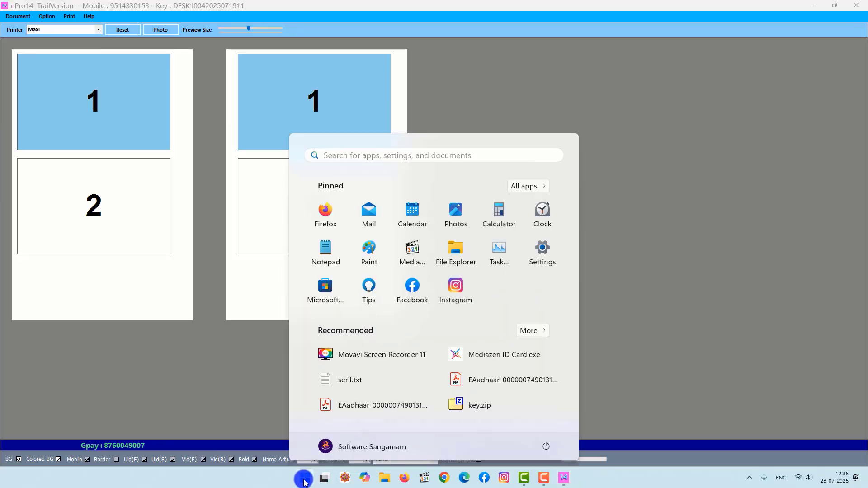
text(con)
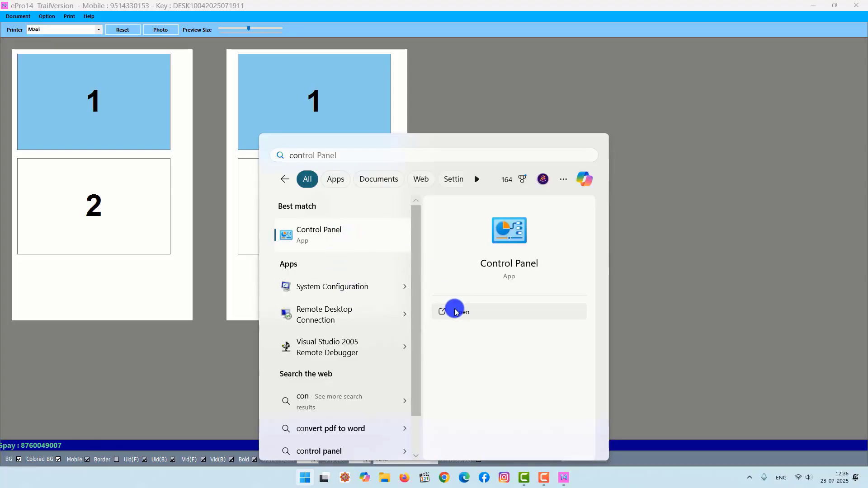
click(455, 312)
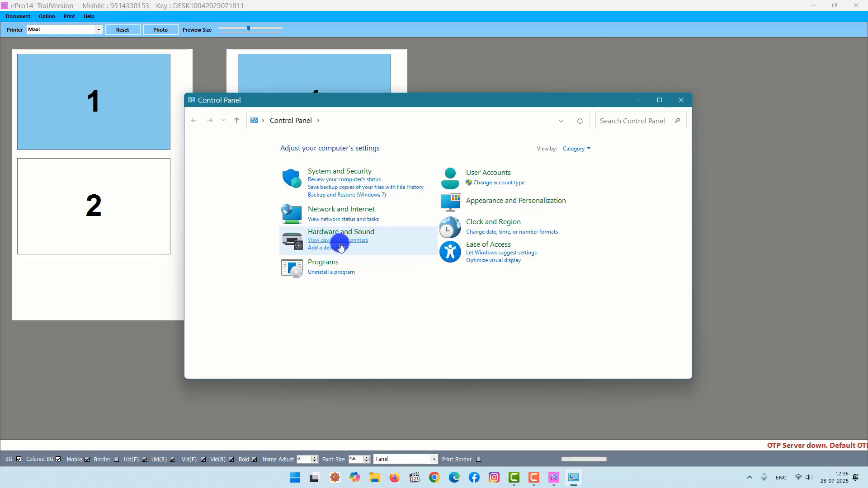
click(339, 244)
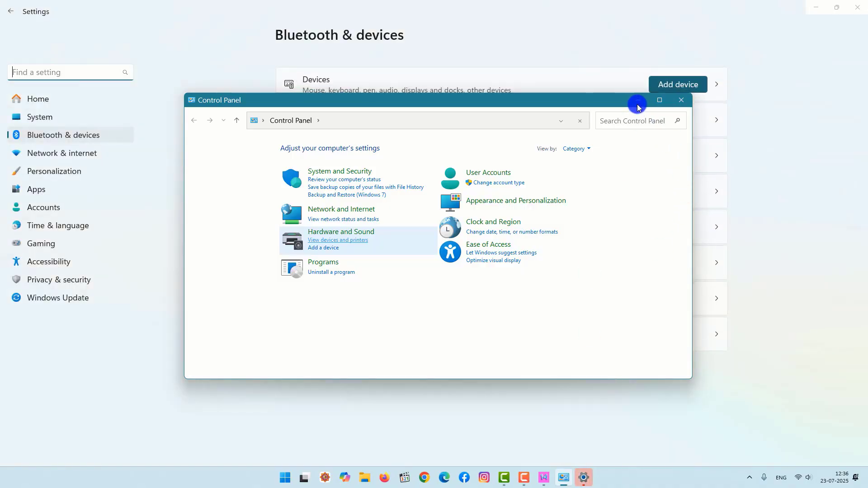
click(637, 103)
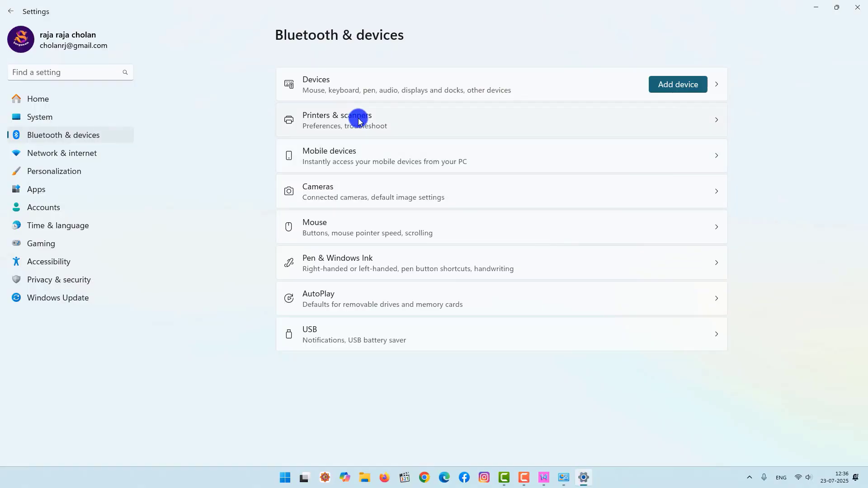
click(509, 128)
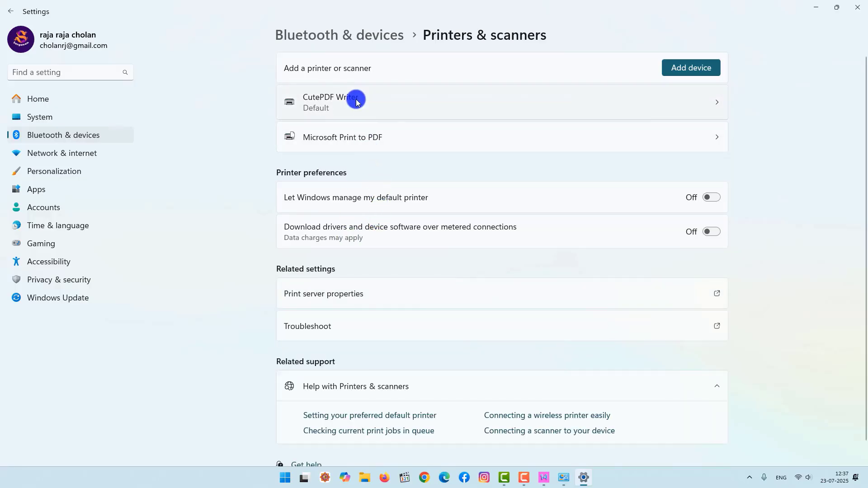
click(719, 100)
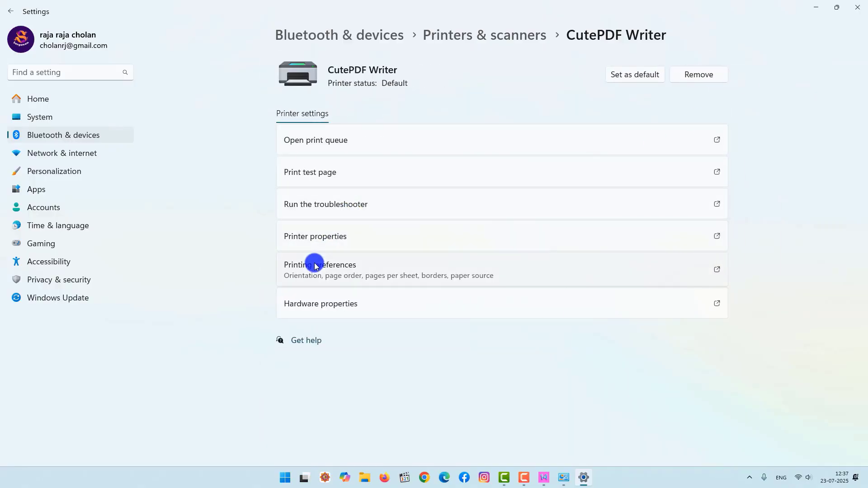
Set the paper size to A4 in CutePDF Writer's advanced printing preferences, apply the change and close the Windows Settings
click(315, 267)
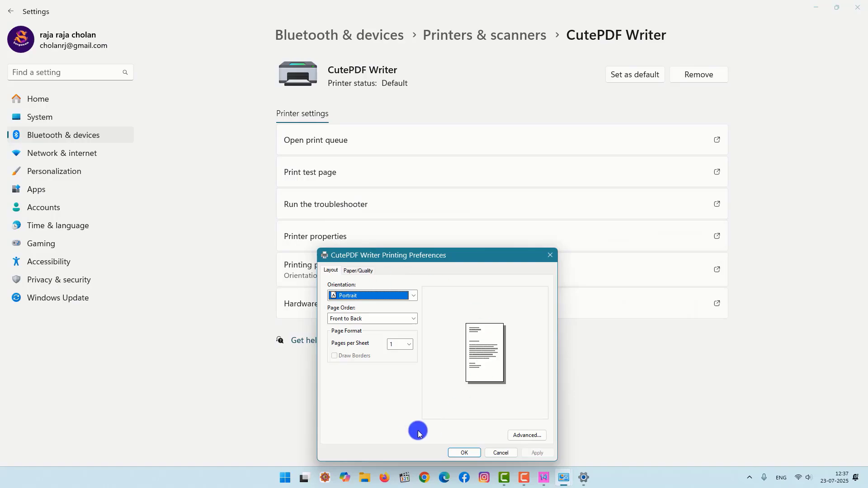
click(517, 434)
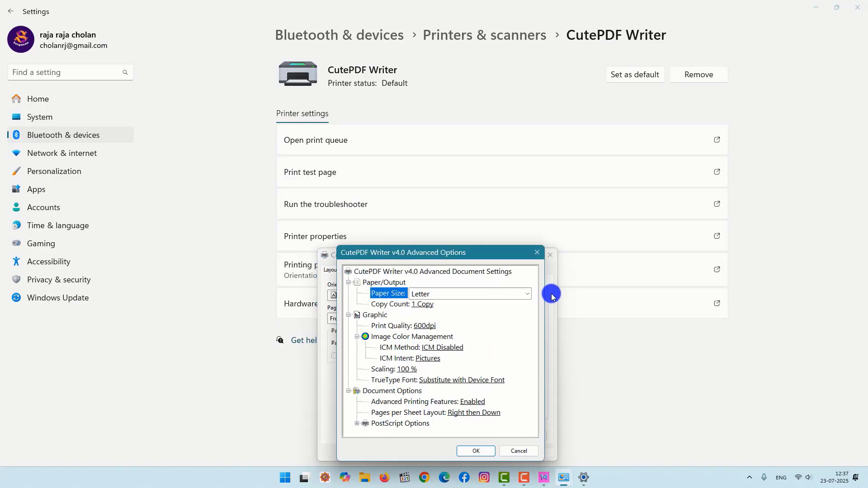
click(530, 294)
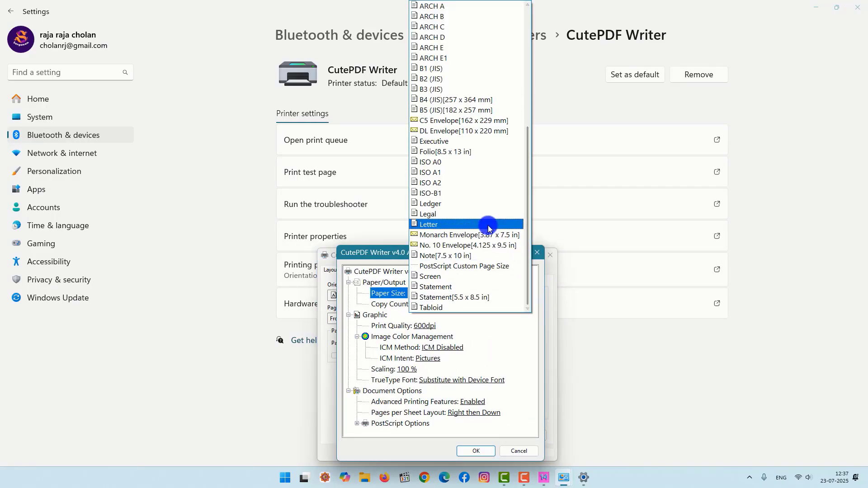
drag(527, 213, 520, 81)
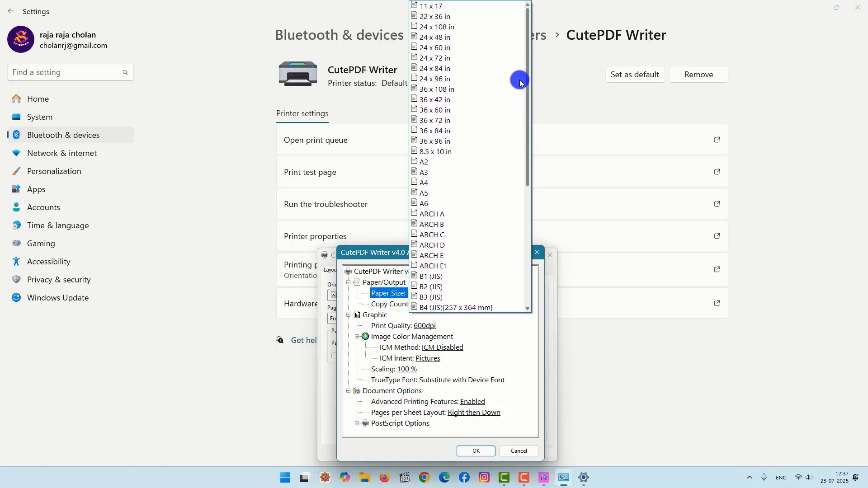
click(424, 182)
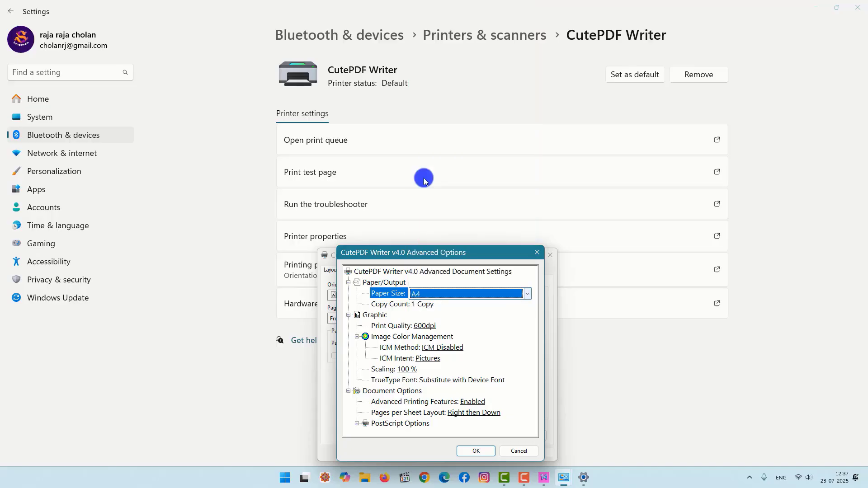
click(475, 451)
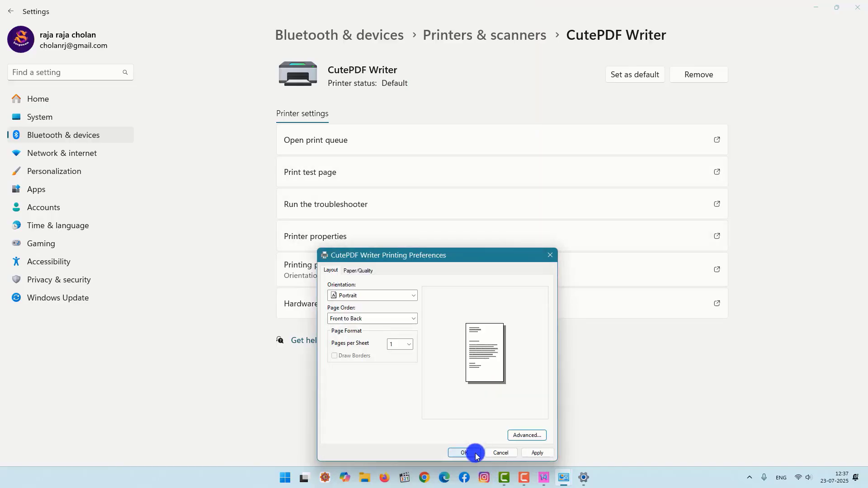
click(536, 453)
click(468, 453)
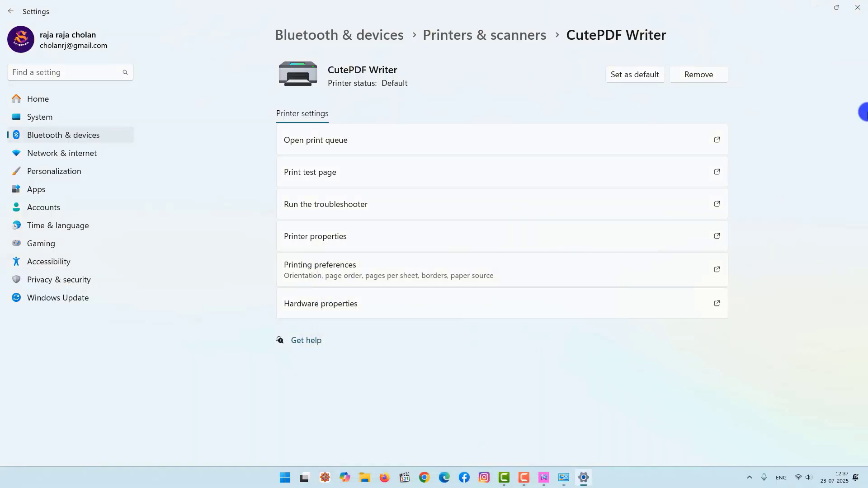
click(851, 12)
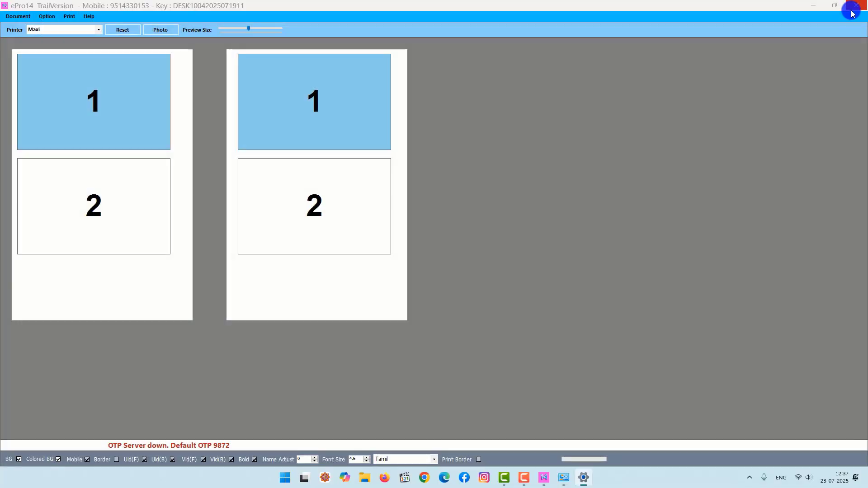
Close the ePro14 program and open the Local Disk (C:) drive in File Explorer
click(852, 8)
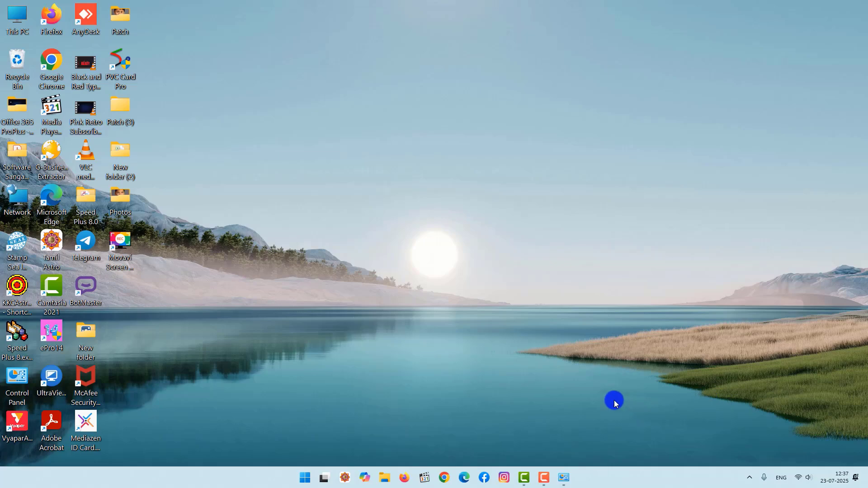
click(387, 477)
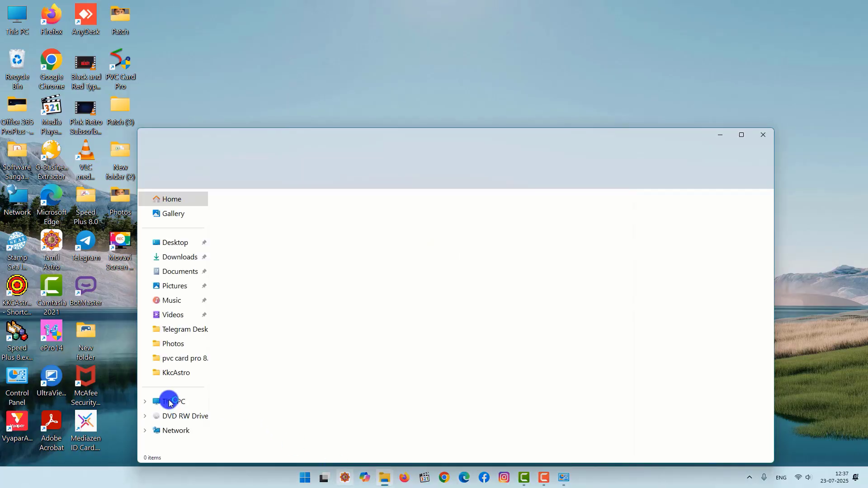
click(171, 401)
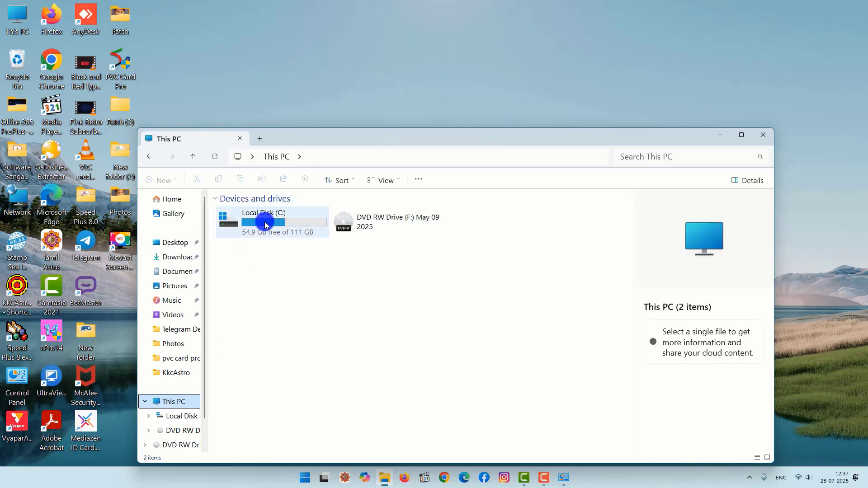
click(264, 223)
double_click(264, 224)
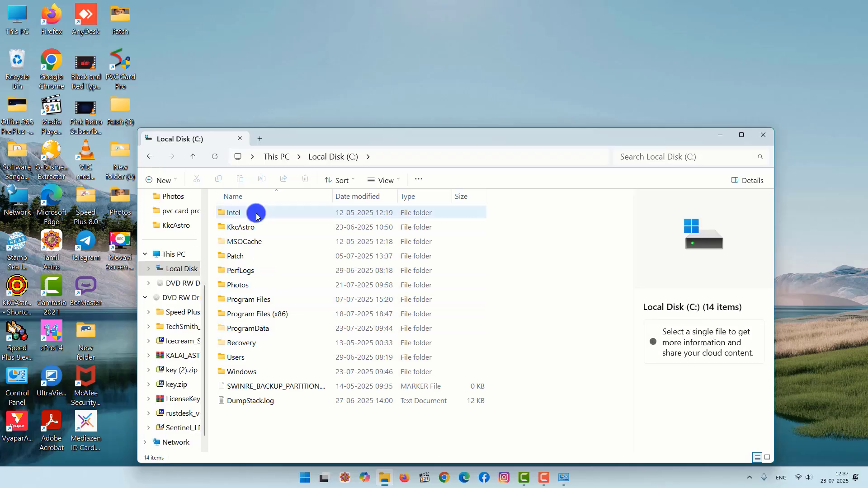
Look through the Program Files (x86), Program Files and ProgramData folders on drive C: for the ePro14 installation folder
double_click(241, 313)
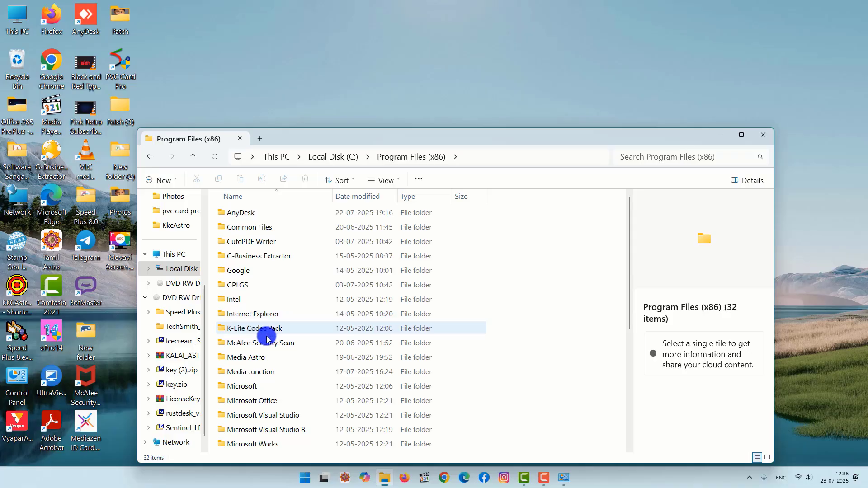
drag(630, 226, 629, 356)
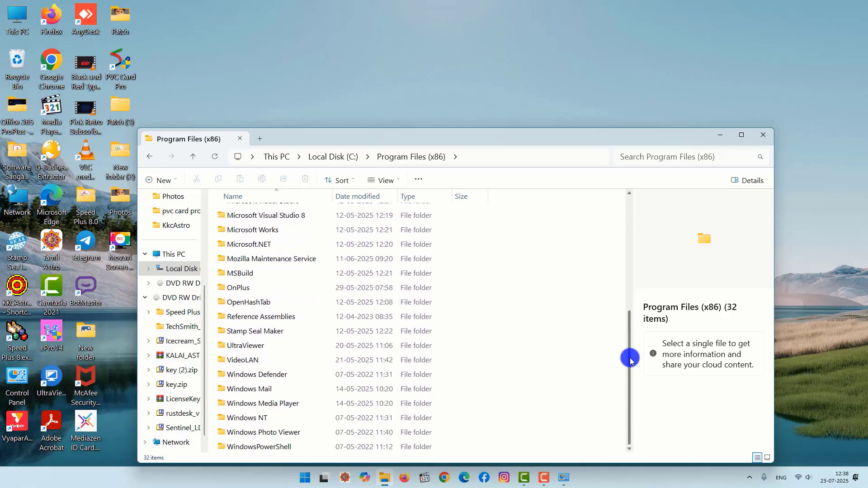
click(191, 158)
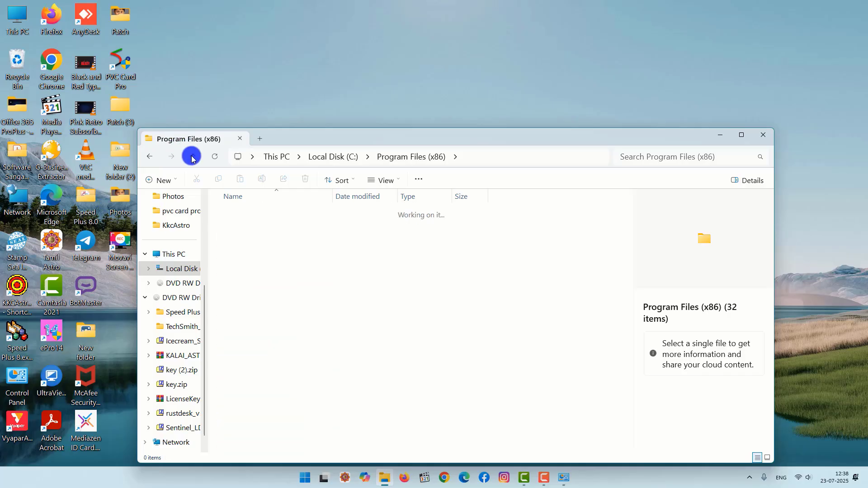
double_click(249, 305)
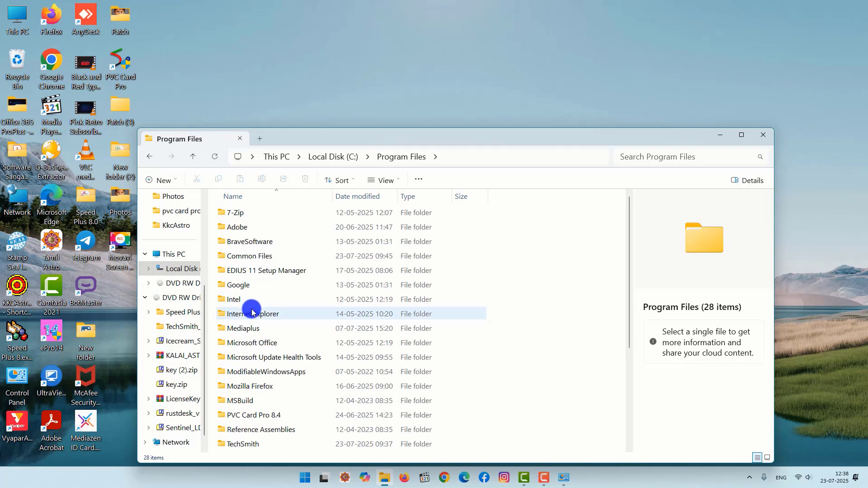
click(191, 157)
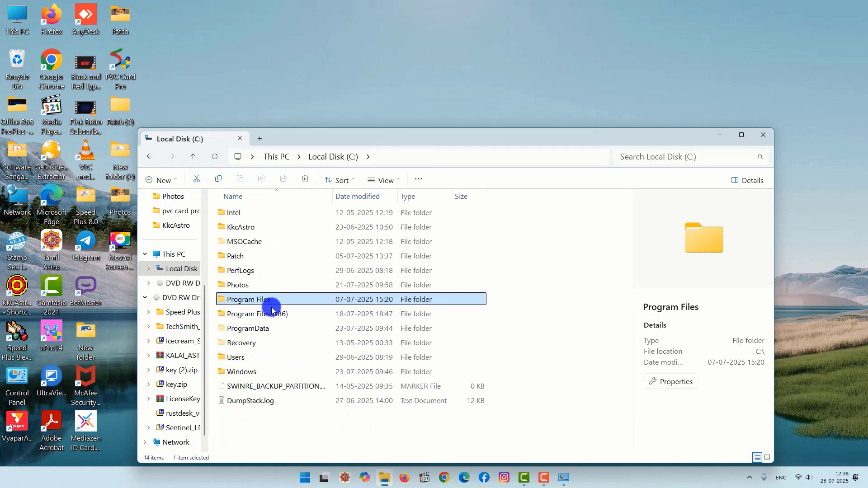
double_click(257, 328)
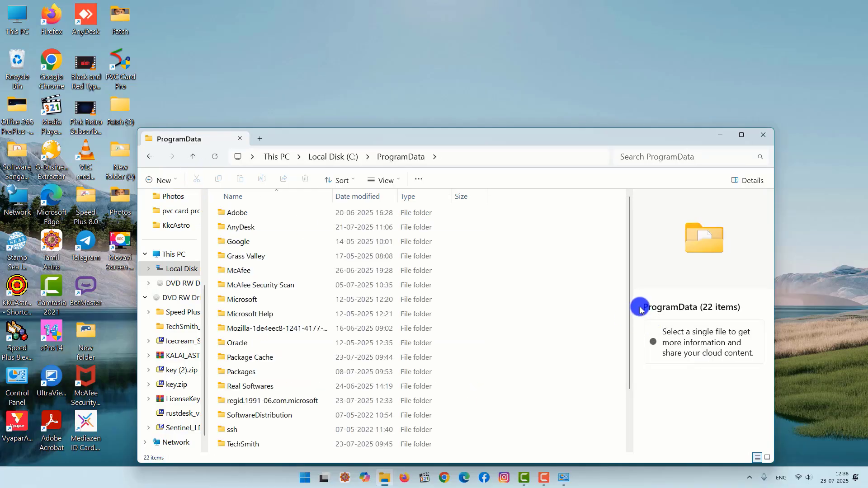
drag(626, 271, 639, 378)
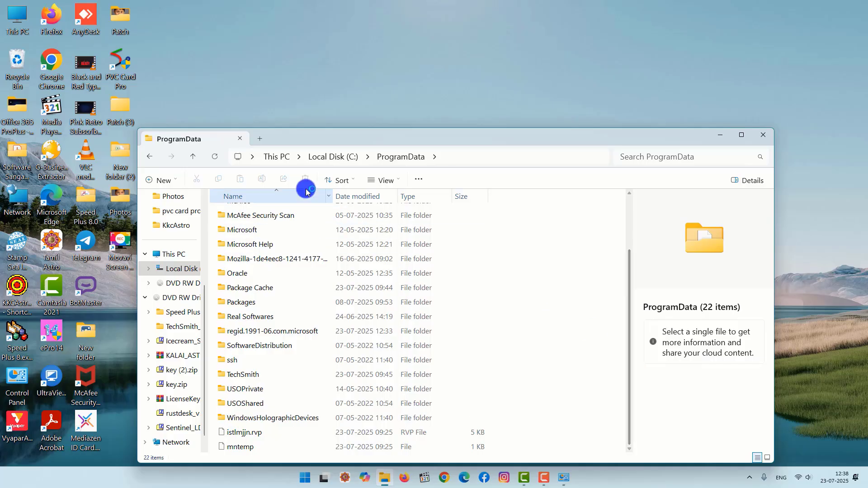
Go back to drive C:, open the ePro14 folder inside Users and select ePro14.exe
click(192, 156)
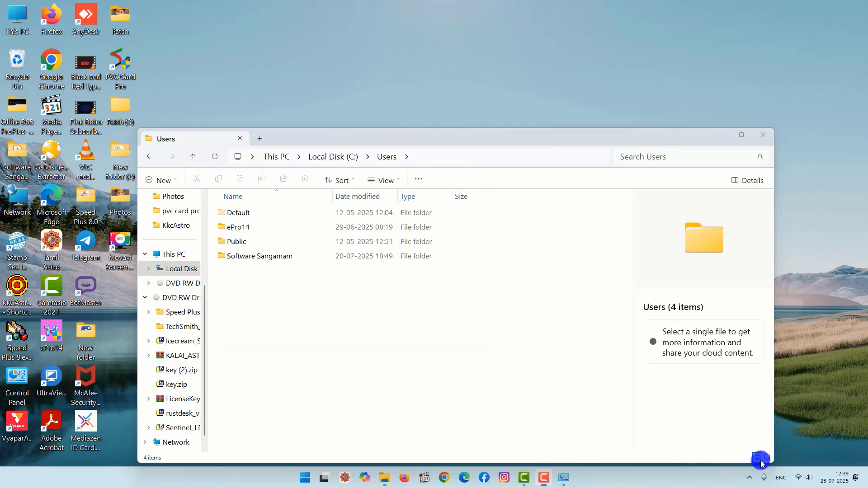
click(234, 227)
double_click(234, 227)
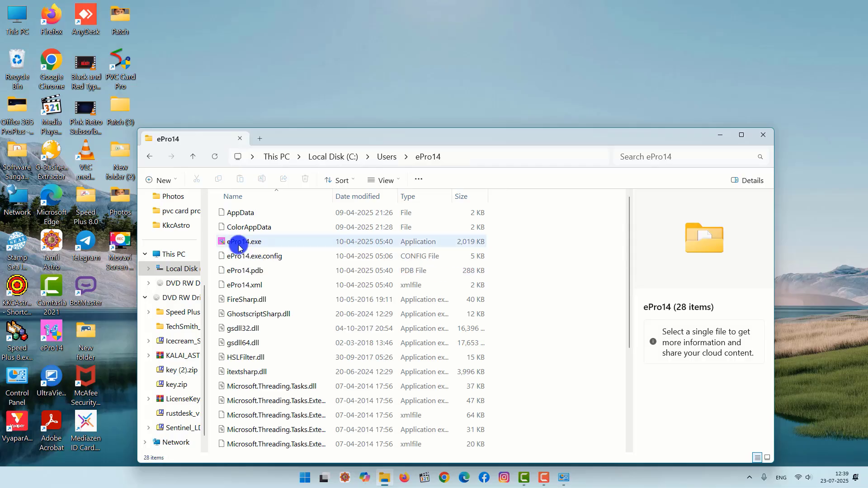
click(239, 247)
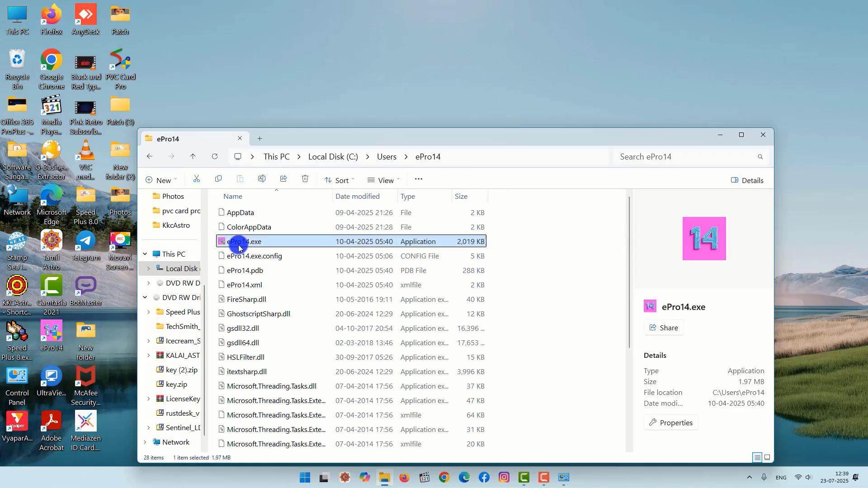
View the option for sending ePro14.exe to the desktop as a shortcut, dismiss it and close File Explorer
right_click(269, 240)
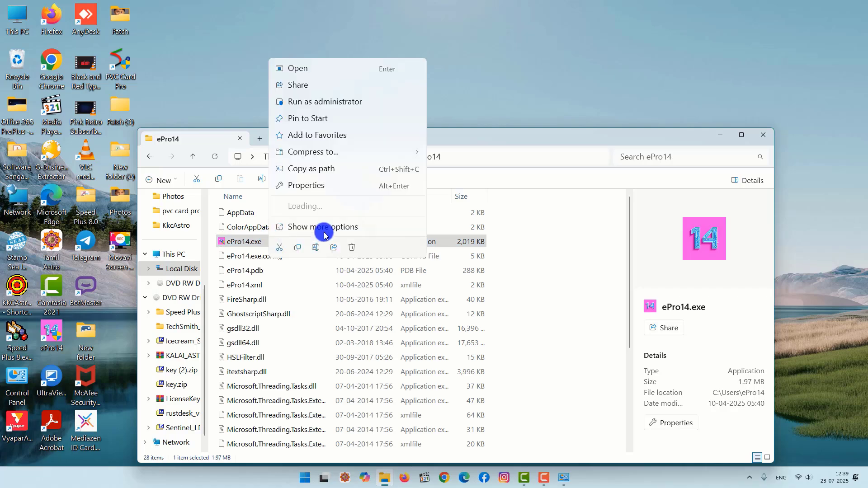
key(Escape)
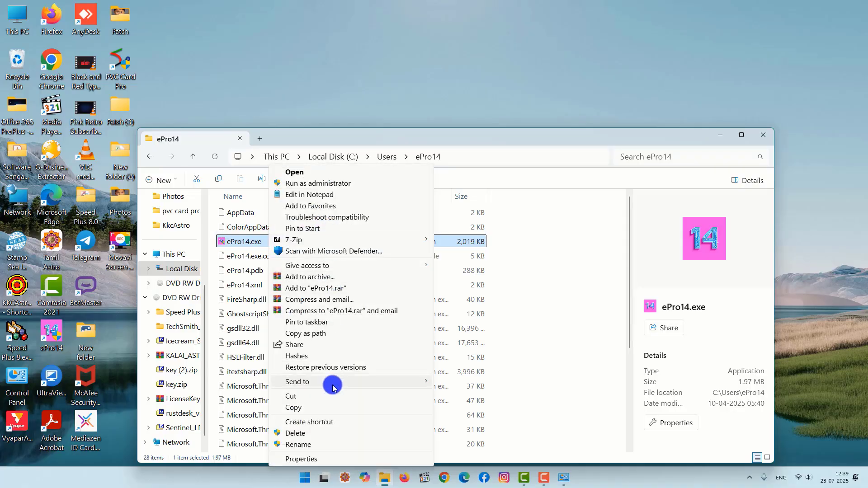
mouse_move(331, 382)
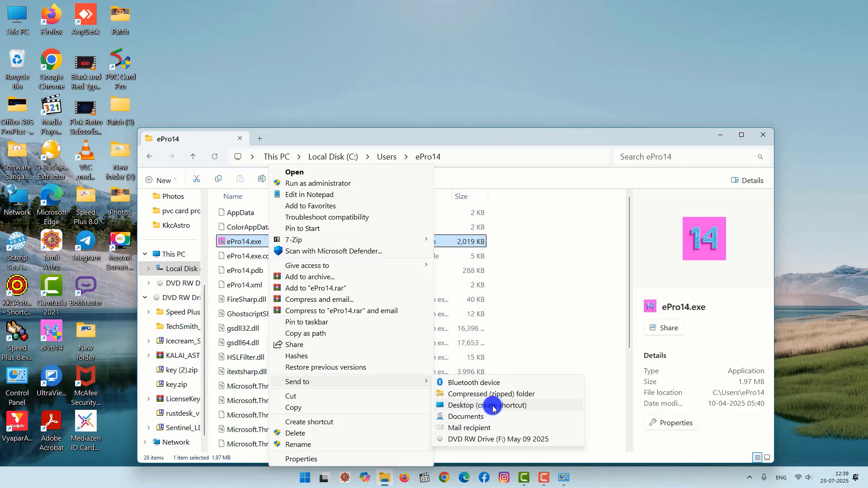
click(692, 135)
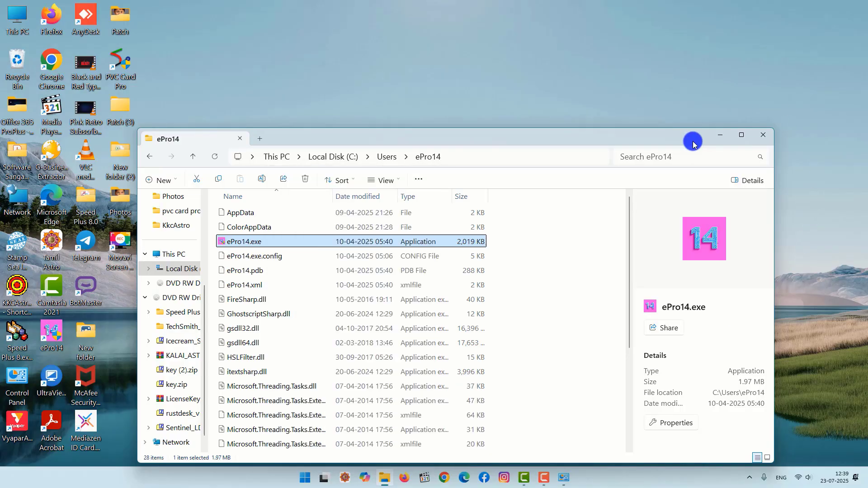
click(760, 136)
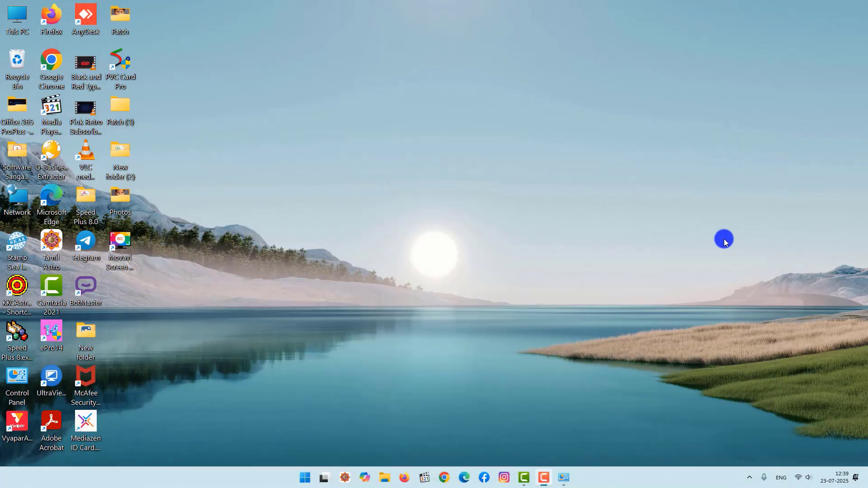
Find the epro14 (1).exe installer in the Downloads folder, select it to view its details and close File Explorer
click(387, 478)
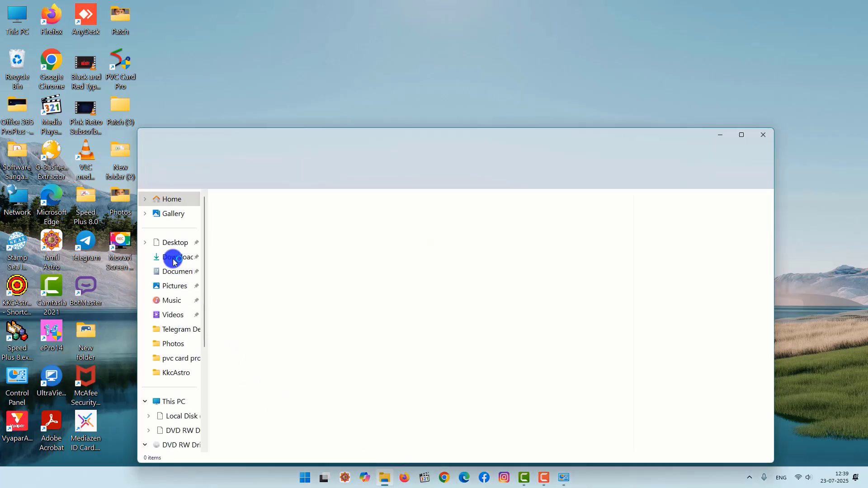
click(173, 257)
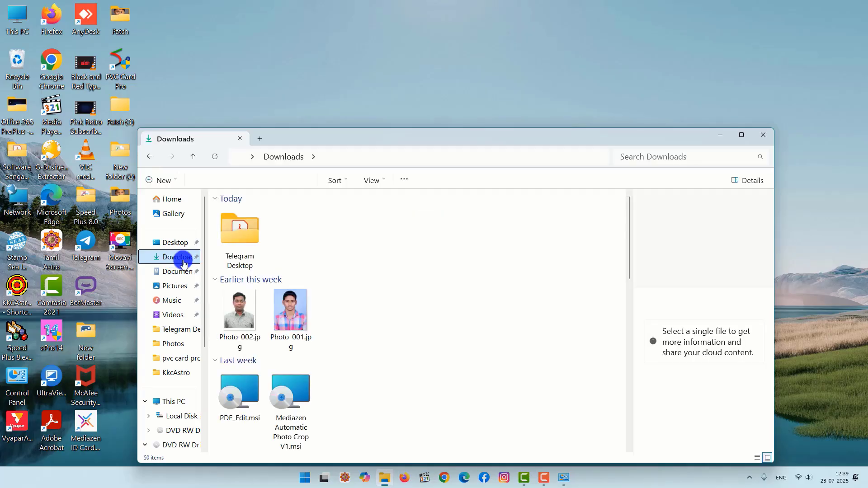
drag(628, 240, 634, 335)
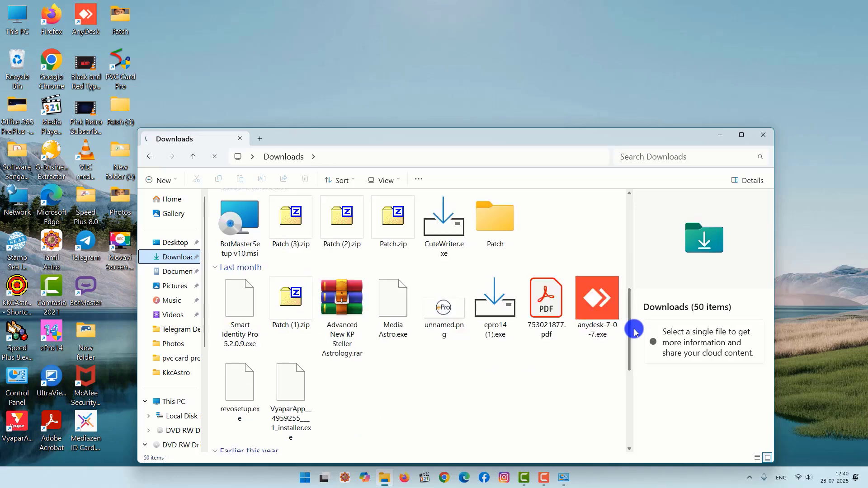
click(494, 308)
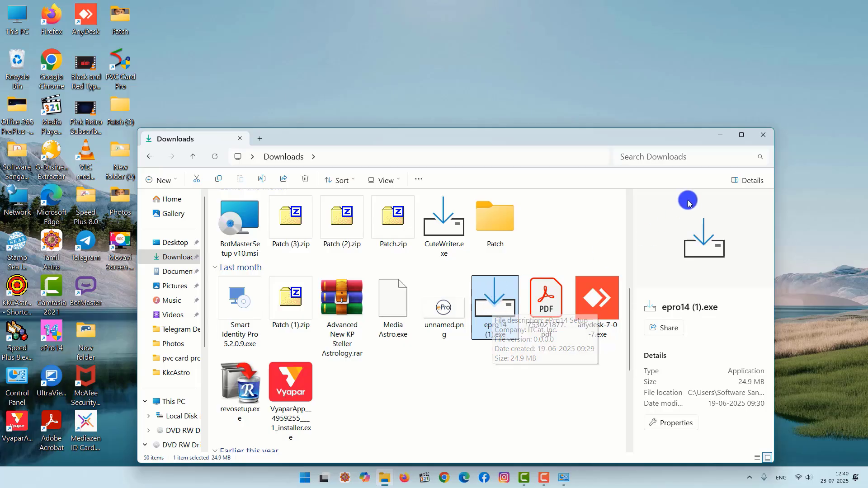
click(762, 135)
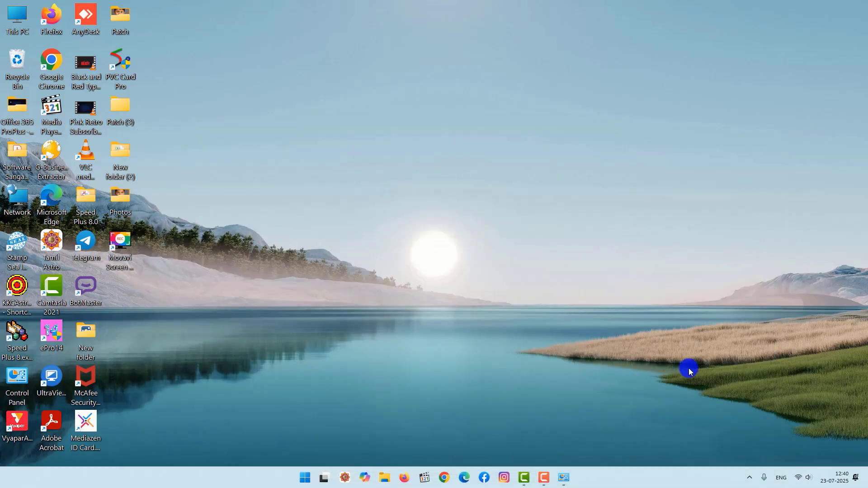
mouse_move(545, 477)
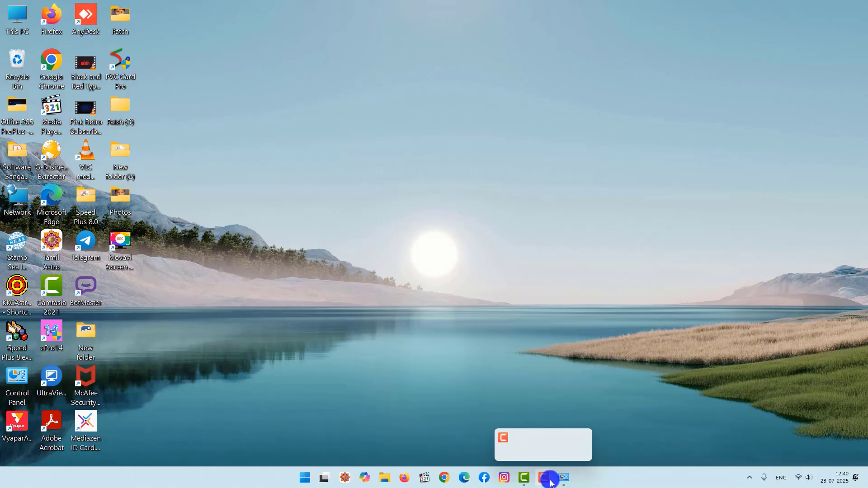